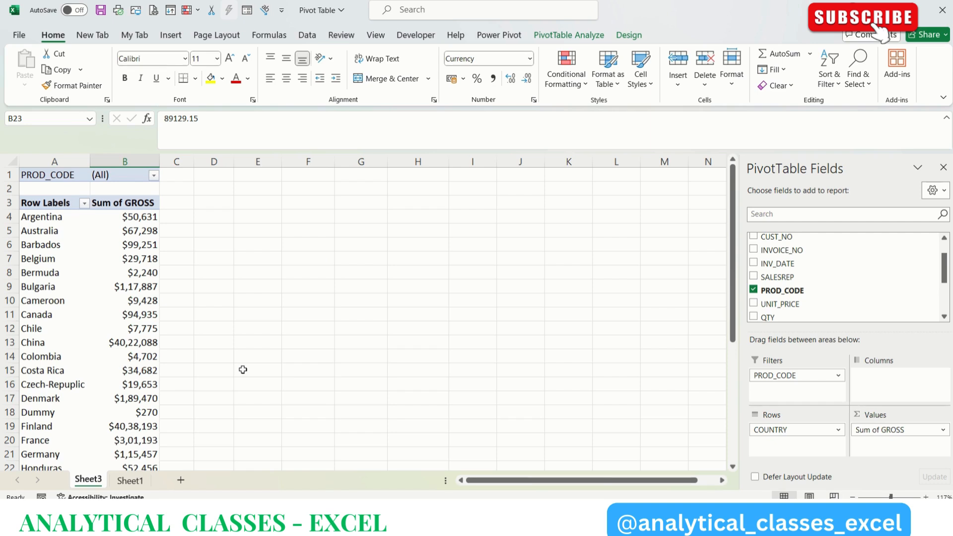
Step: Insert a PROD_CODE slicer for the pivot table and shorten it to about 5.49 cm high
click(133, 328)
click(129, 353)
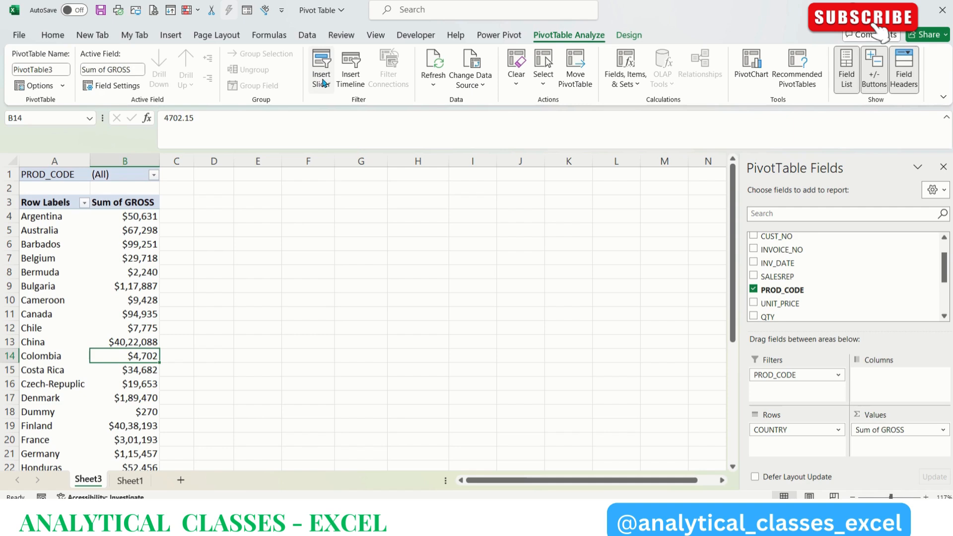
click(323, 53)
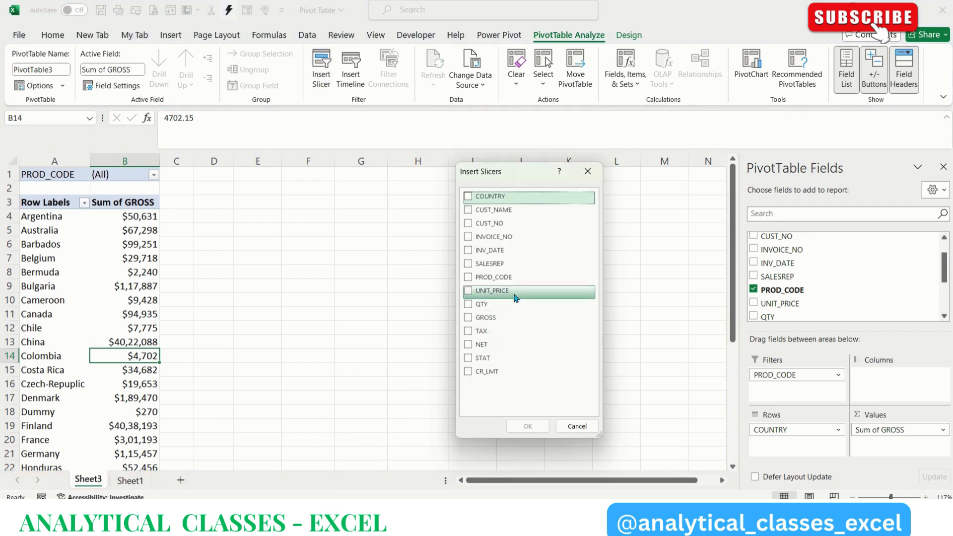
click(471, 278)
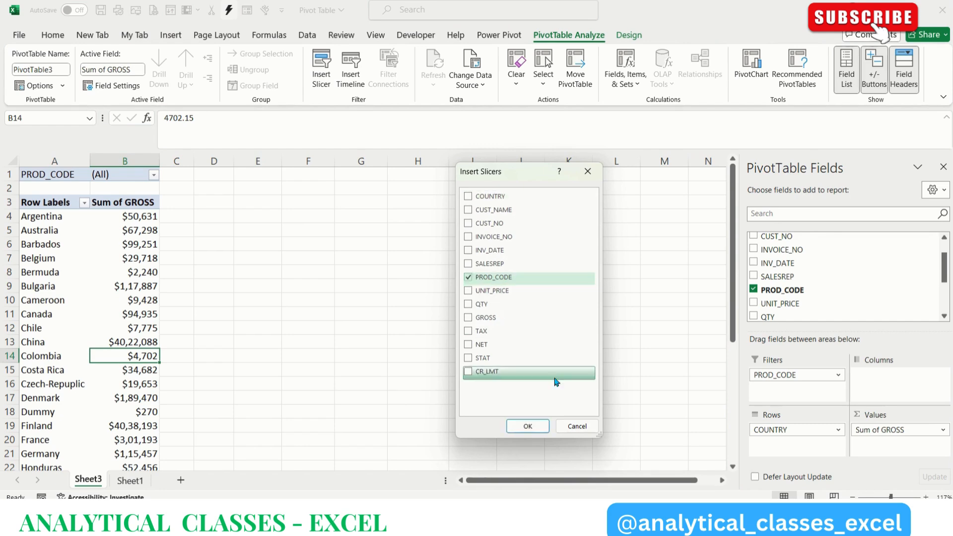
click(526, 427)
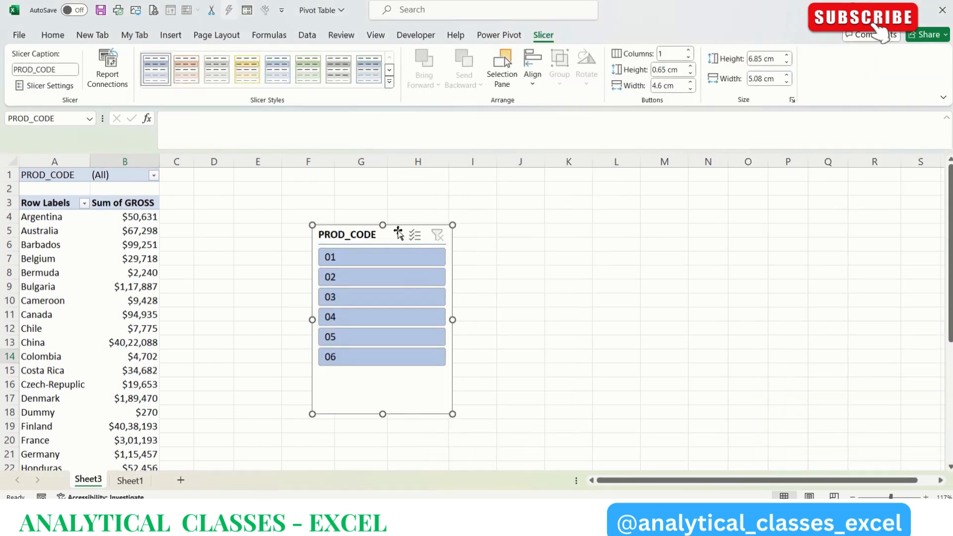
drag(381, 413, 385, 376)
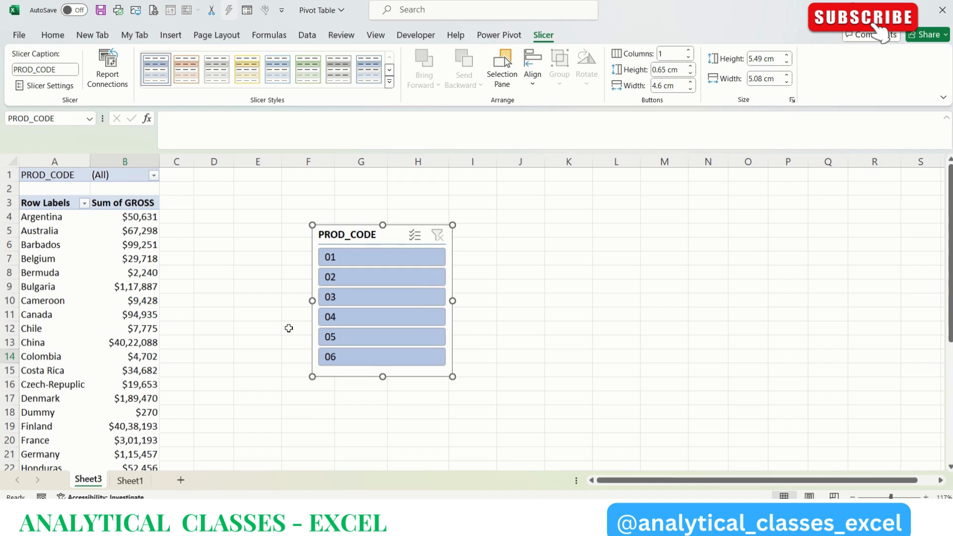
Step: Filter the pivot table through the slicer by product code 03, switch to 01, and clear the filter
click(389, 297)
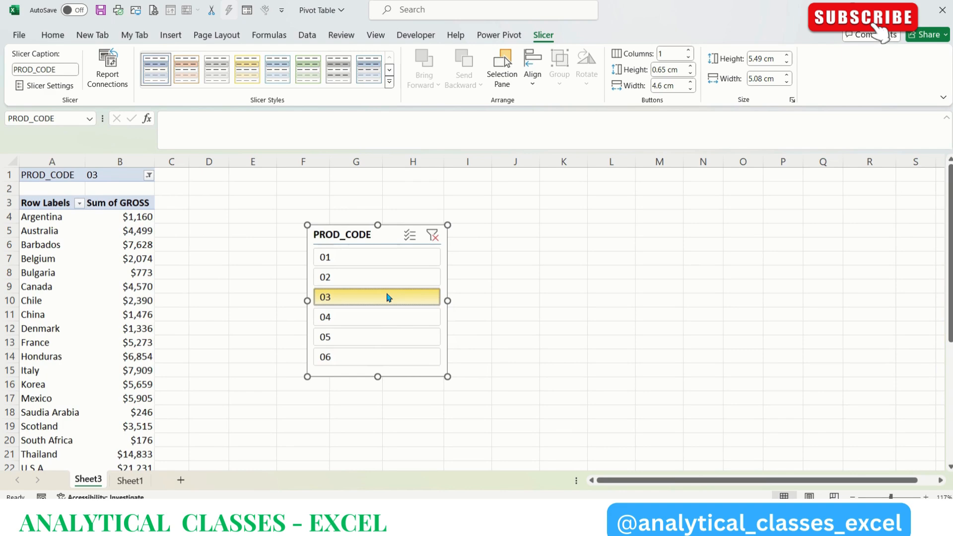
click(359, 258)
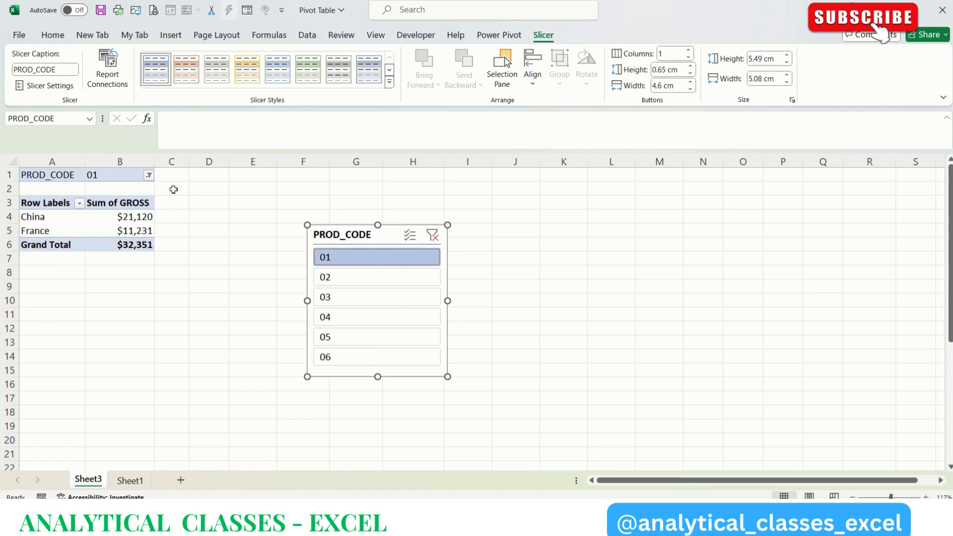
click(149, 175)
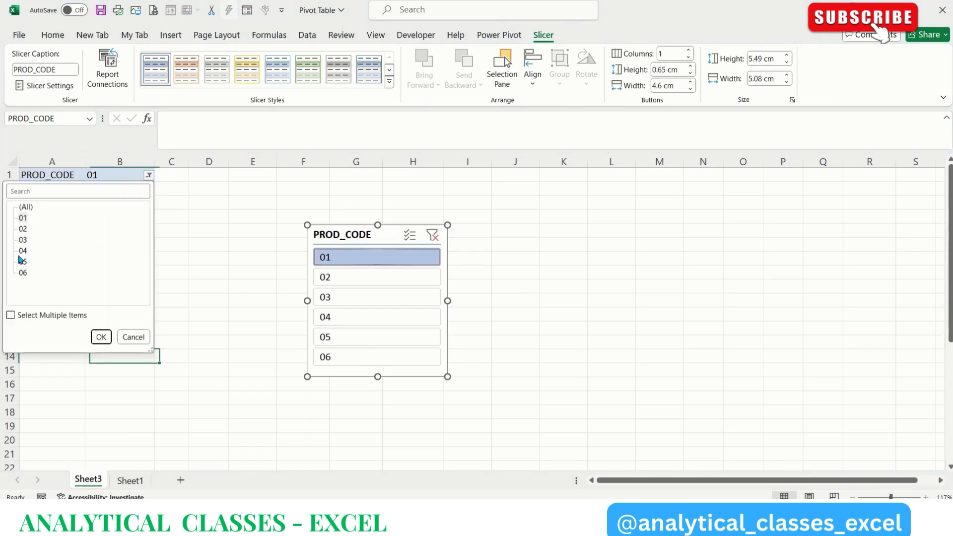
click(127, 339)
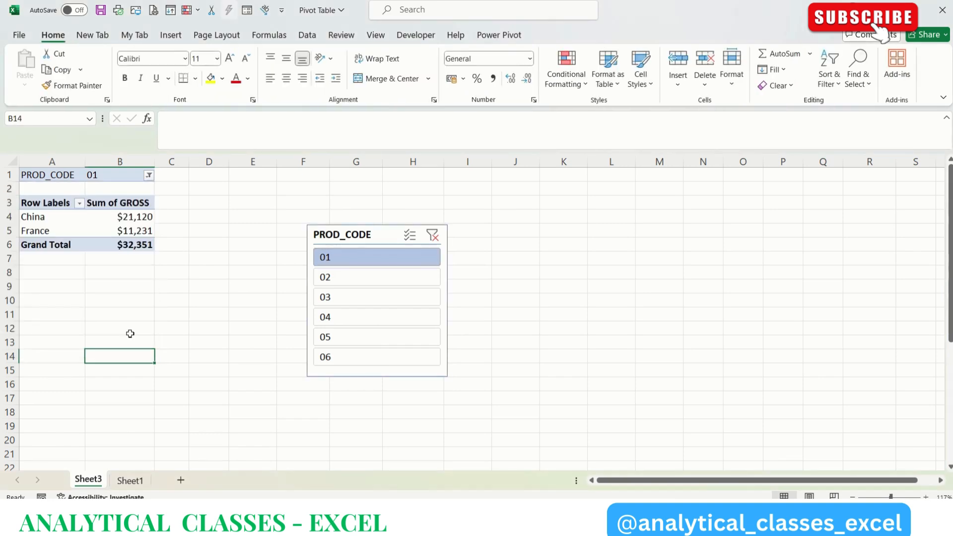
click(435, 237)
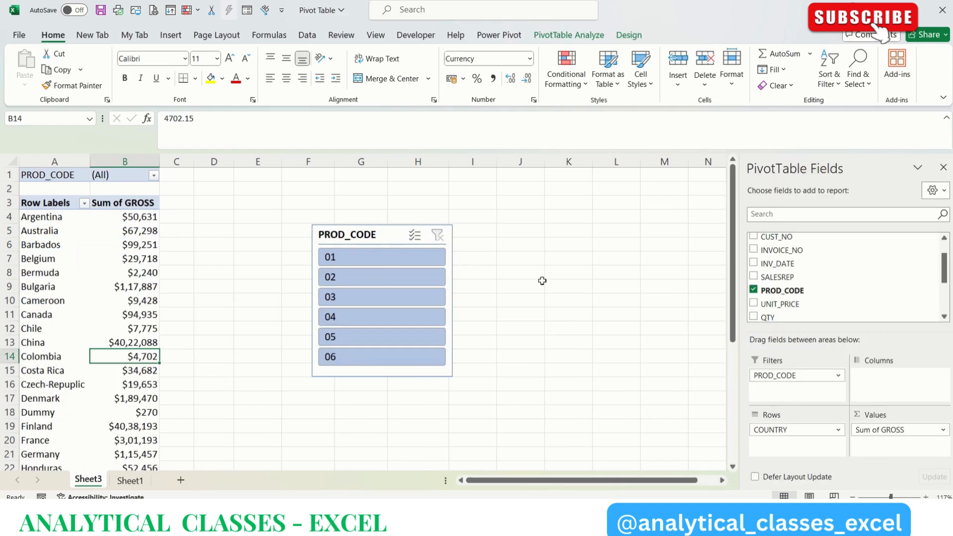
Step: Turn on multi-select in the PROD_CODE slicer to exclude codes 02 and 04, and clear the filter
click(415, 234)
click(402, 282)
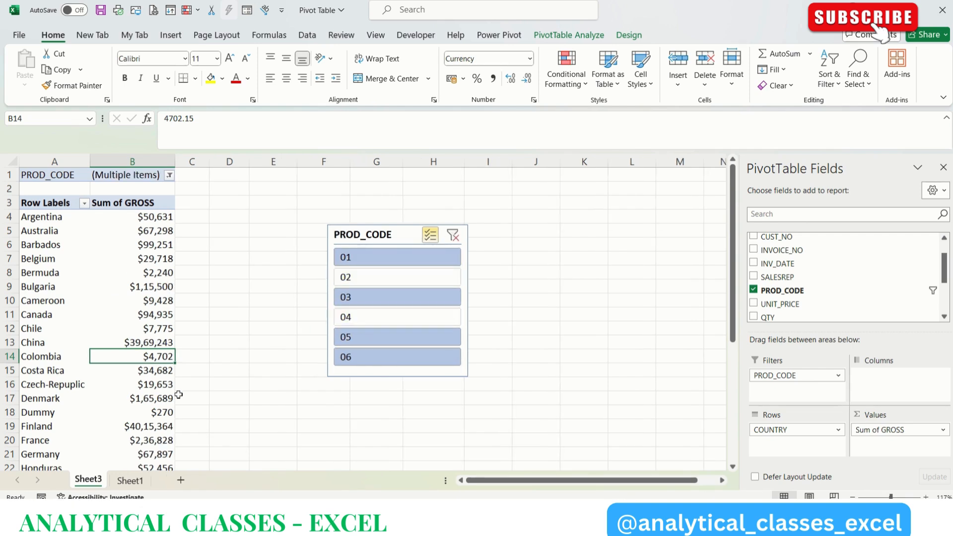
click(457, 237)
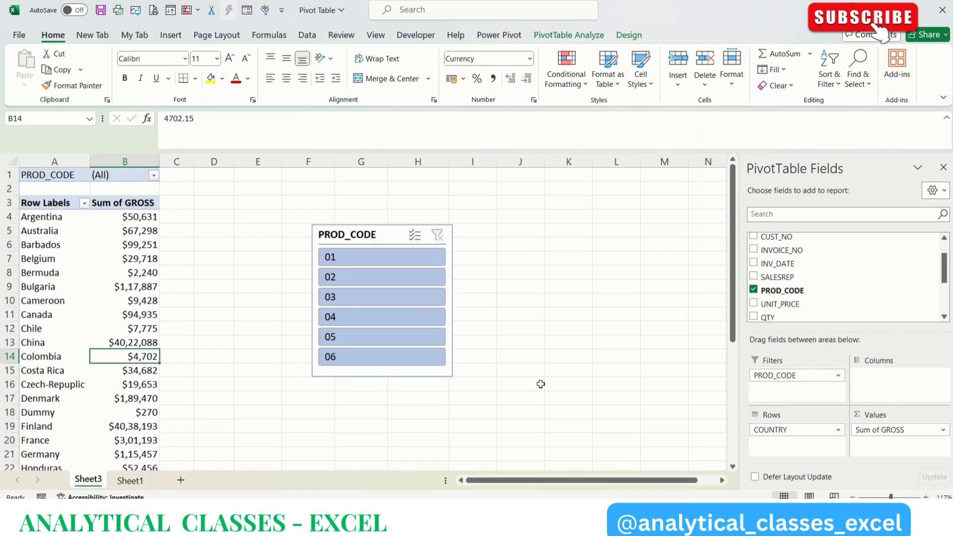
Step: Exclude product codes 02 and 04 again with the slicer's multi-select mode off, and clear the filter
ctrl+click(383, 278)
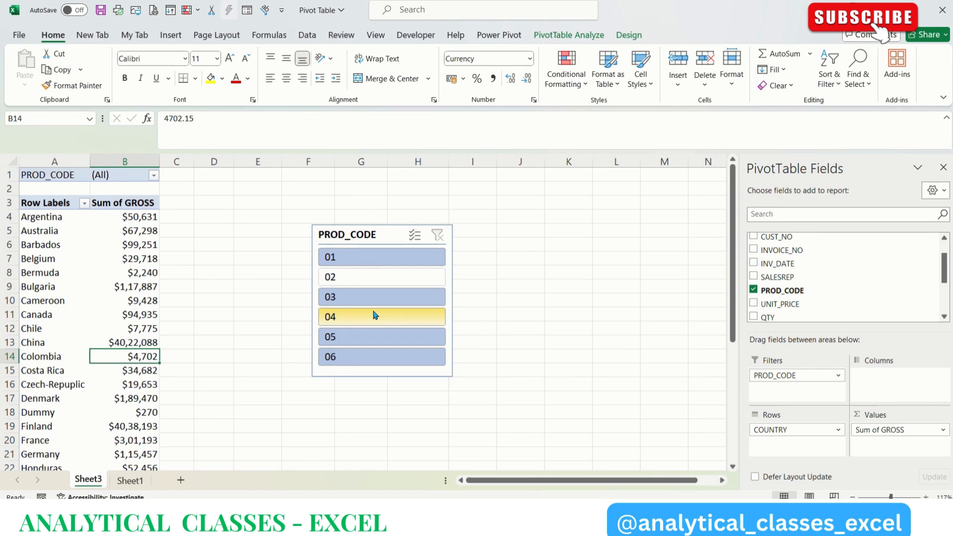
ctrl+click(374, 316)
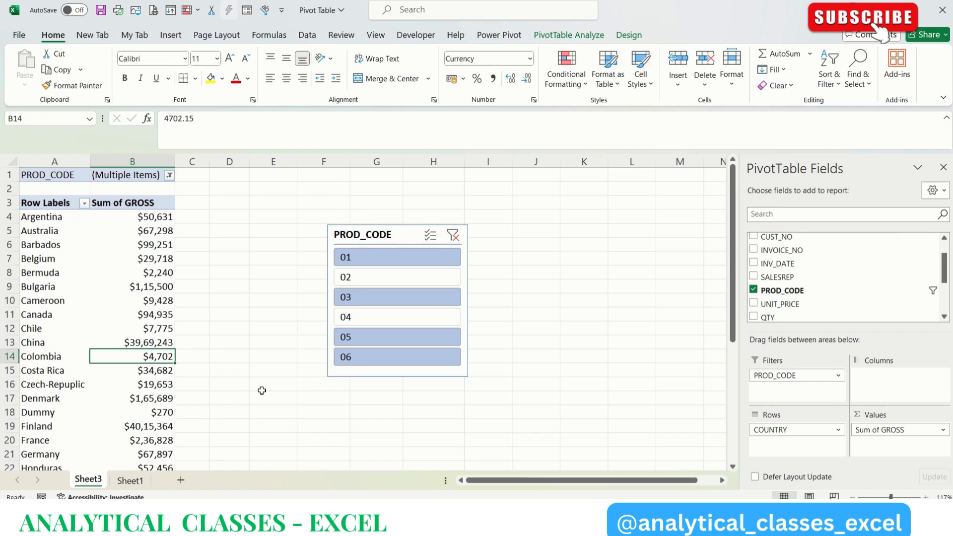
click(452, 236)
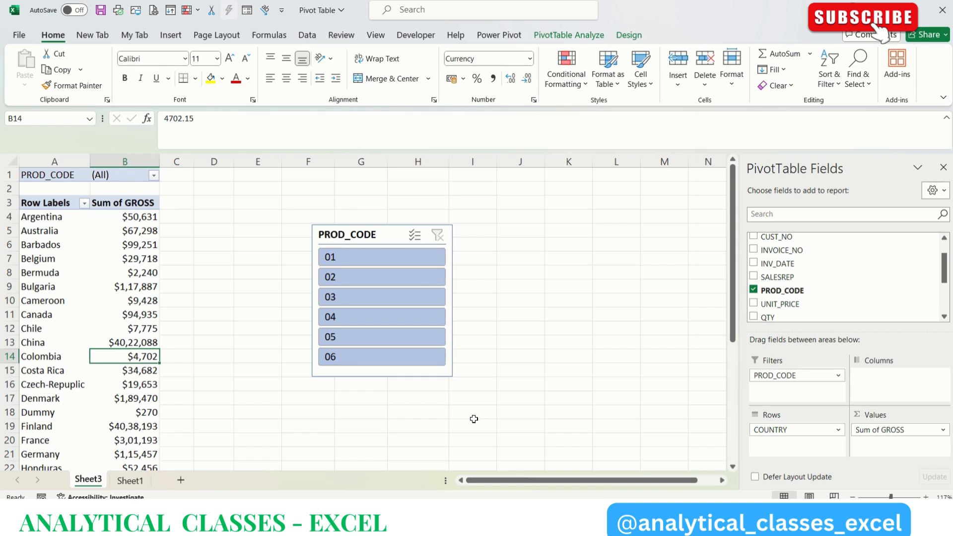
Step: Delete the PROD_CODE slicer and remove the PROD_CODE field from the pivot table
click(401, 228)
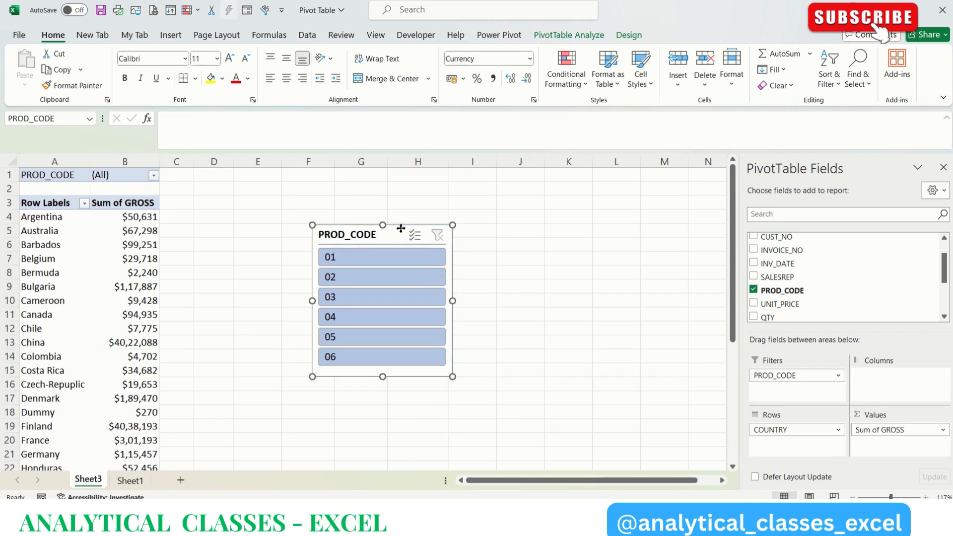
key(Delete)
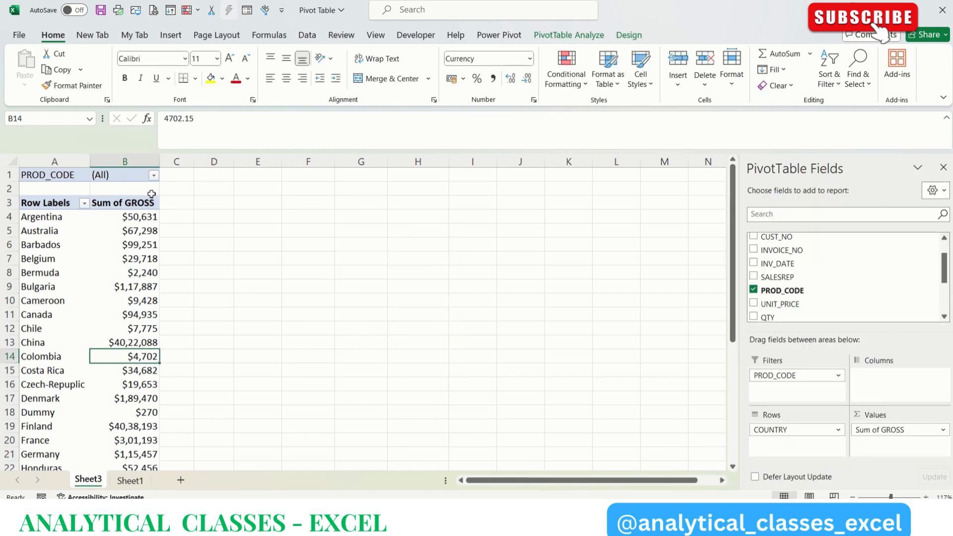
click(755, 291)
click(339, 285)
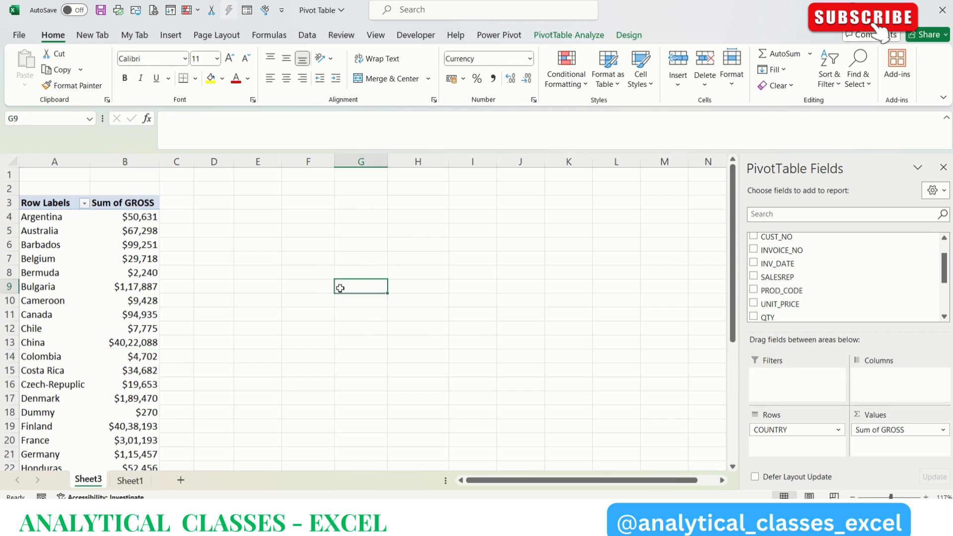
Step: Insert a Clustered Column PivotChart of the gross sums by country and position it beside the pivot table
click(98, 268)
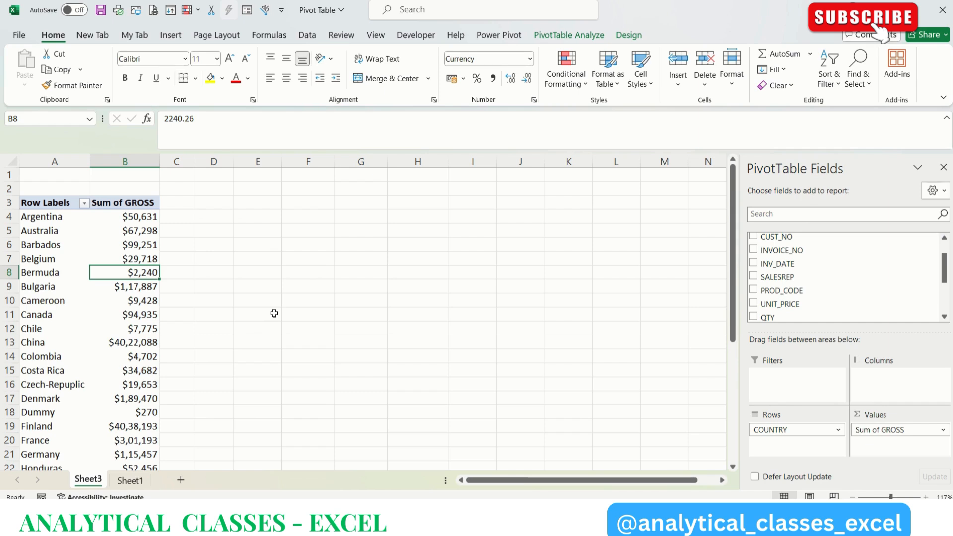
click(119, 300)
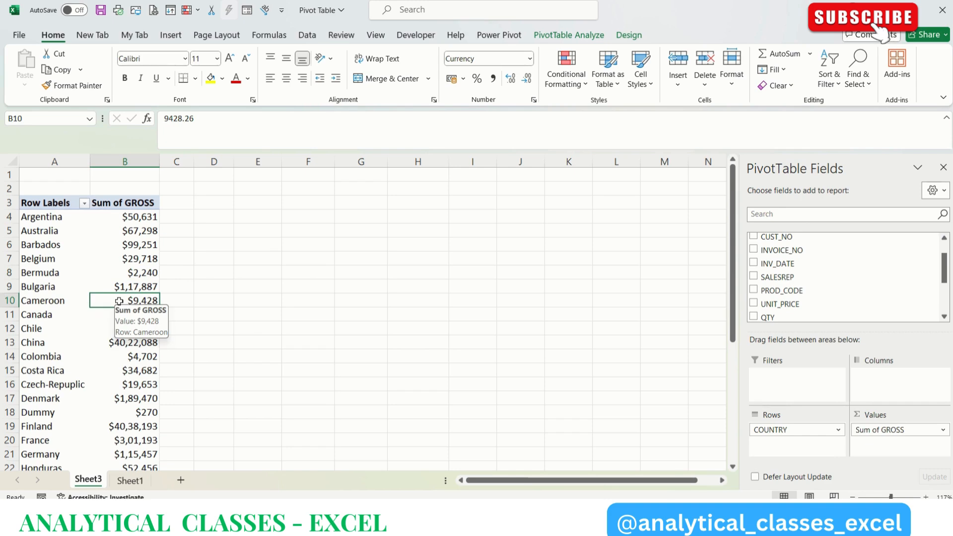
click(169, 37)
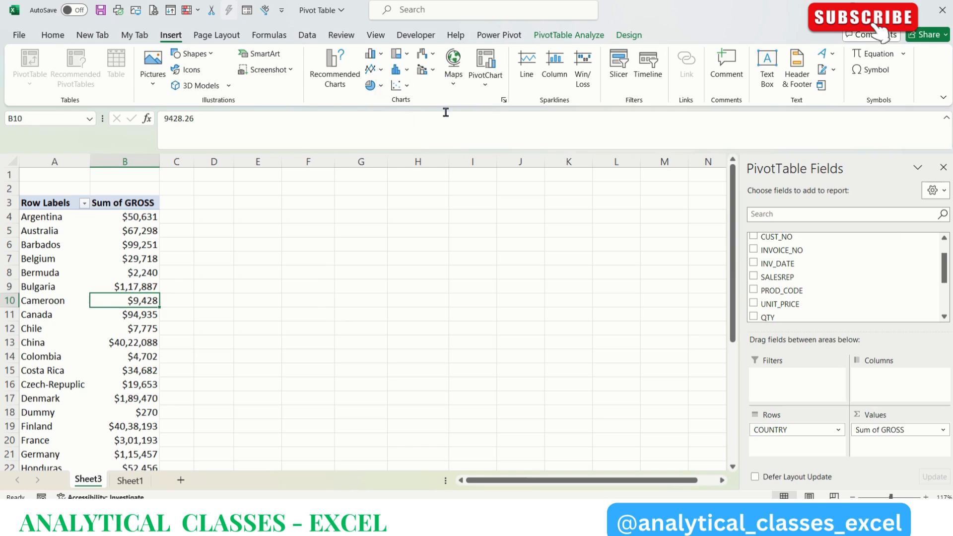
click(336, 81)
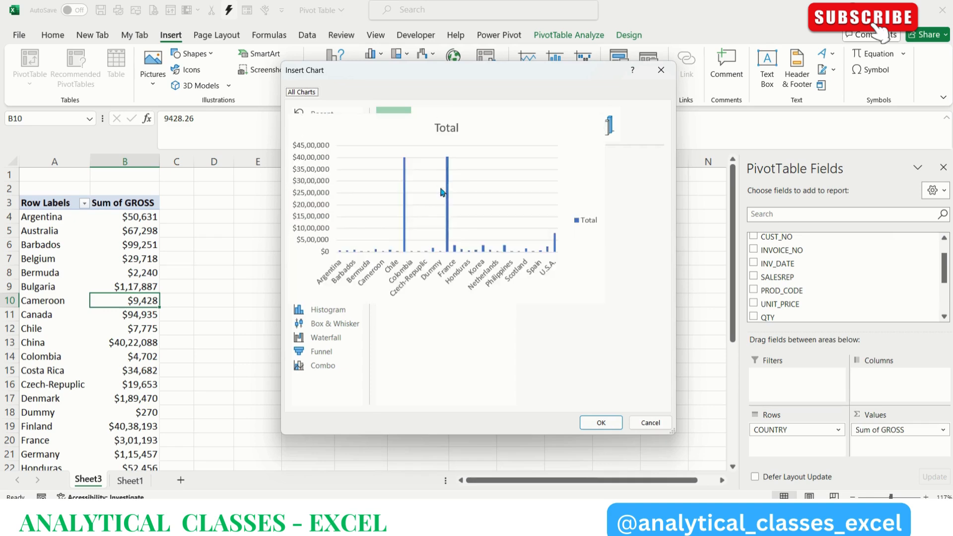
mouse_move(410, 185)
key(Return)
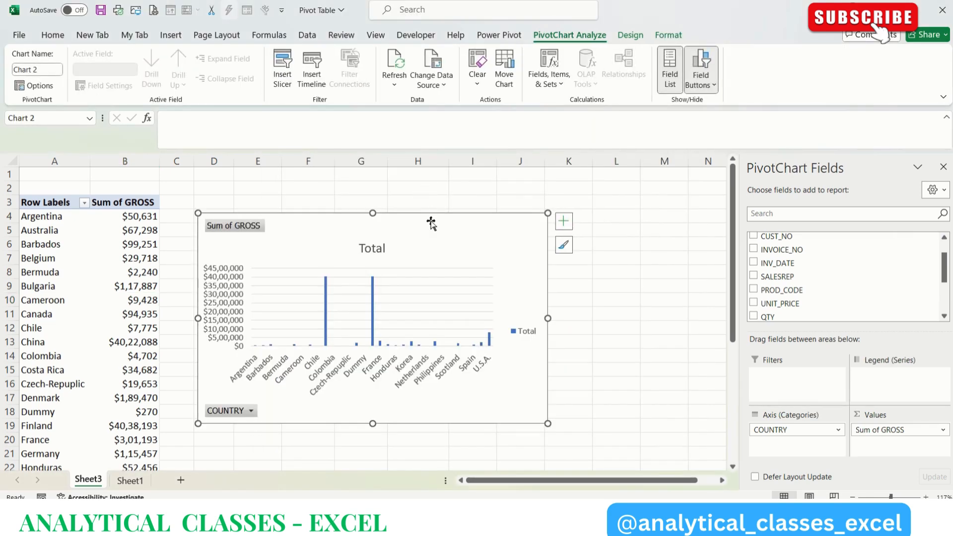
drag(434, 225, 504, 206)
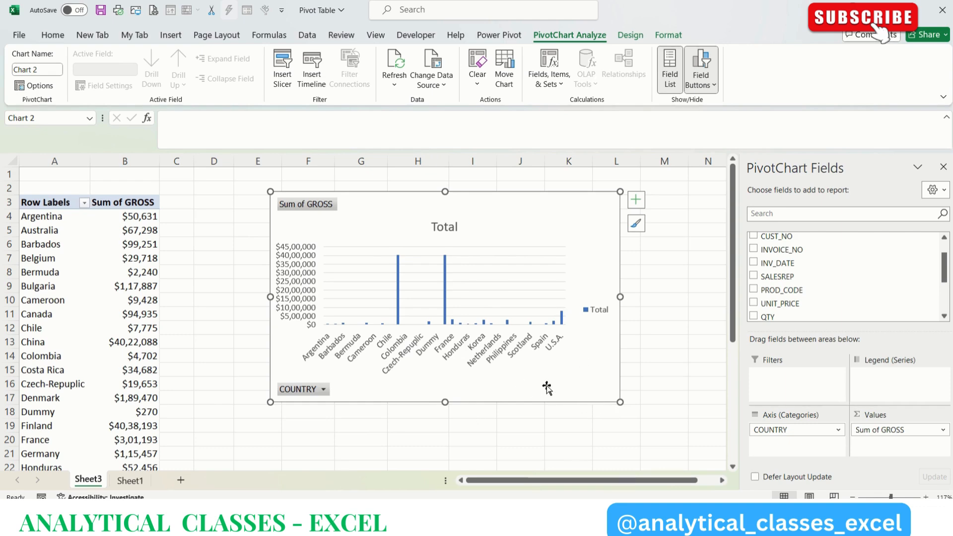
Step: Replace the column chart with a Line PivotChart of the gross sums by country, placed beside the pivot table
key(Delete)
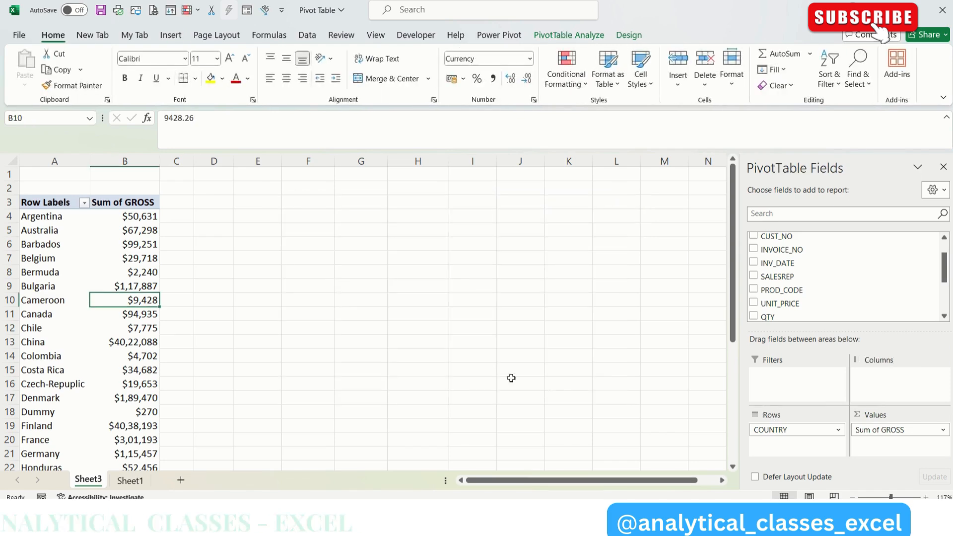
click(171, 35)
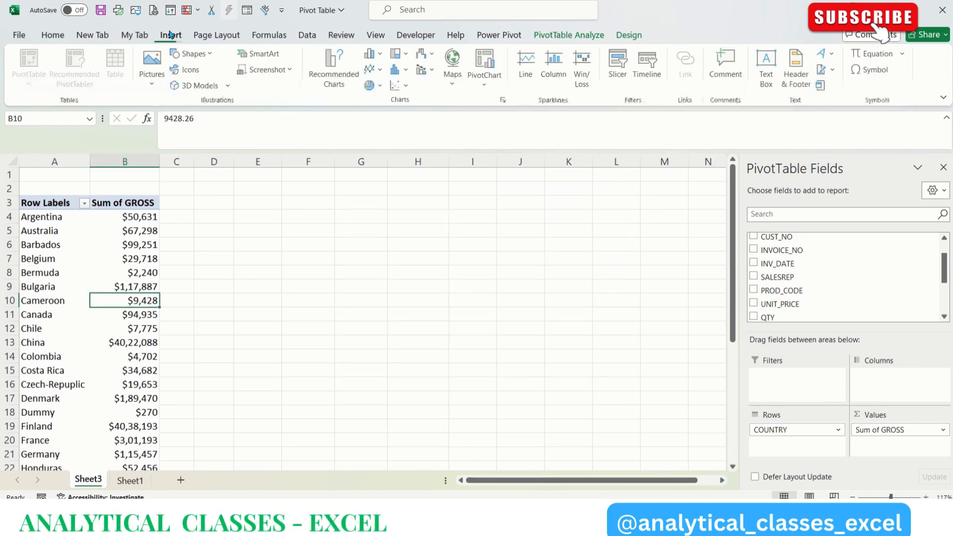
click(331, 67)
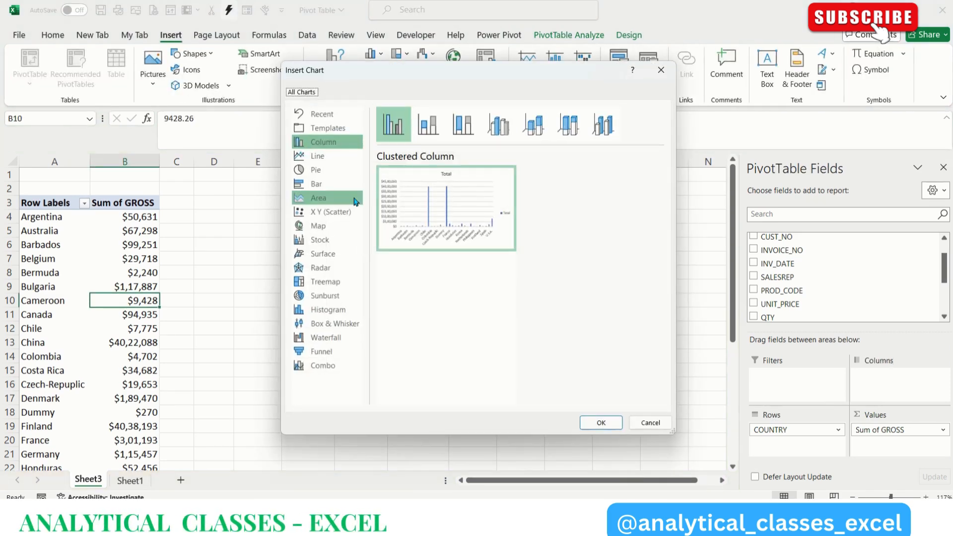
click(328, 156)
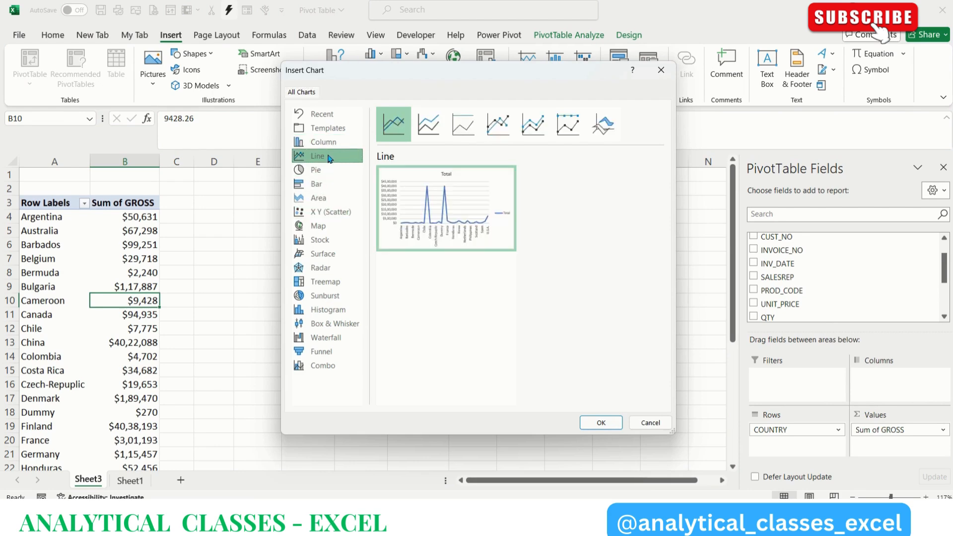
double_click(430, 213)
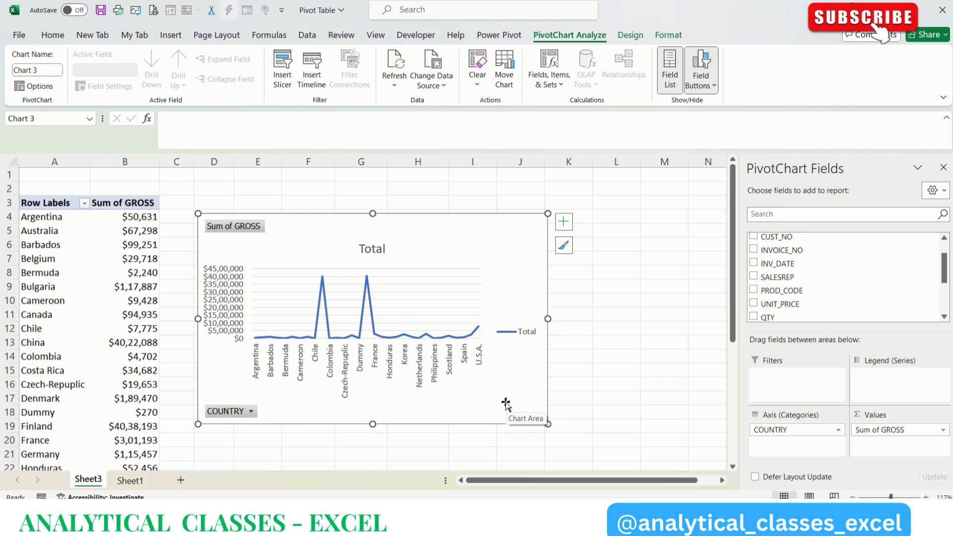
drag(505, 403, 547, 391)
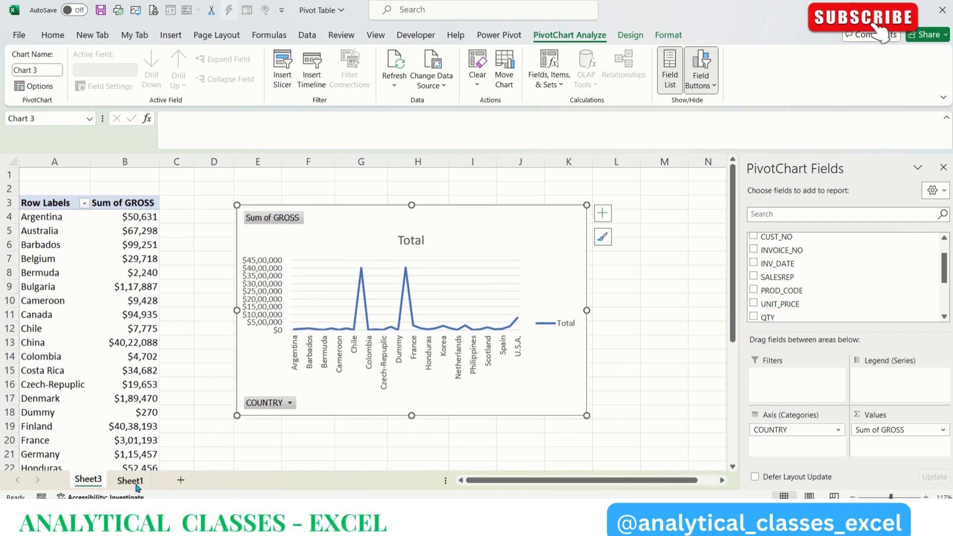
Step: Check the source data on Sheet1 and refresh the pivot table on Sheet3
click(130, 480)
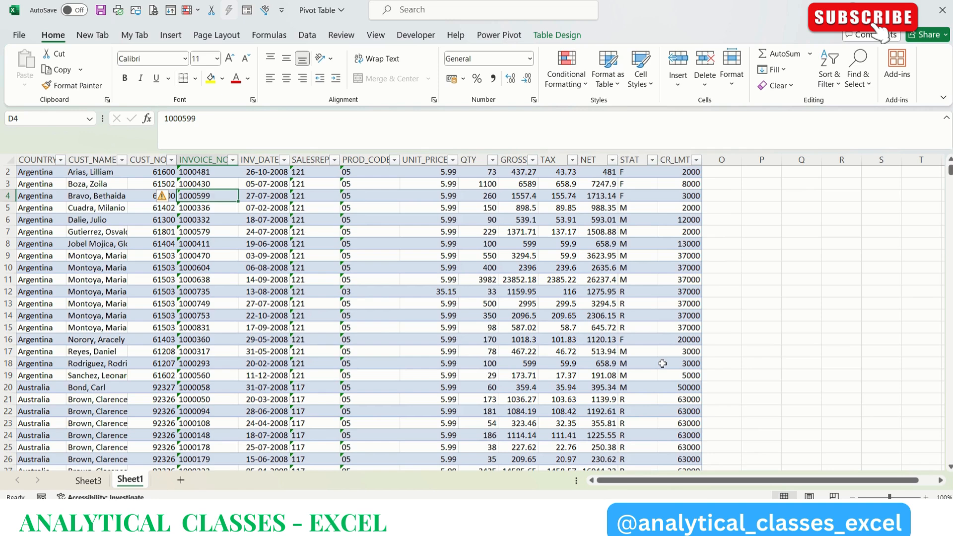
click(88, 480)
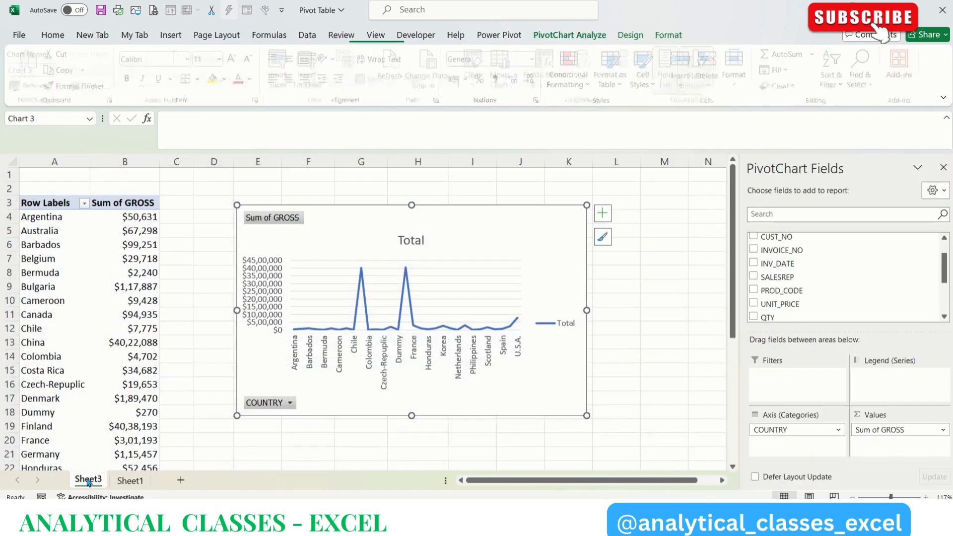
click(176, 368)
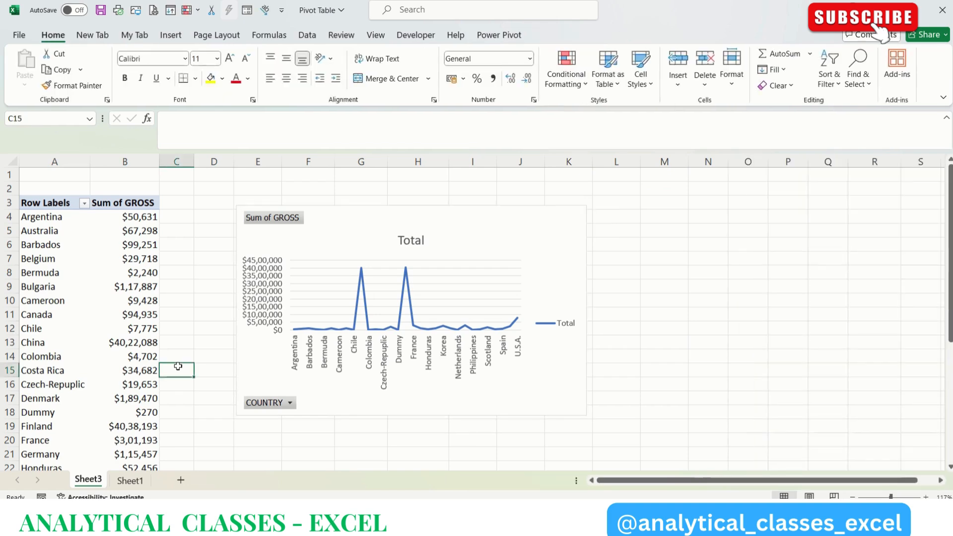
click(147, 352)
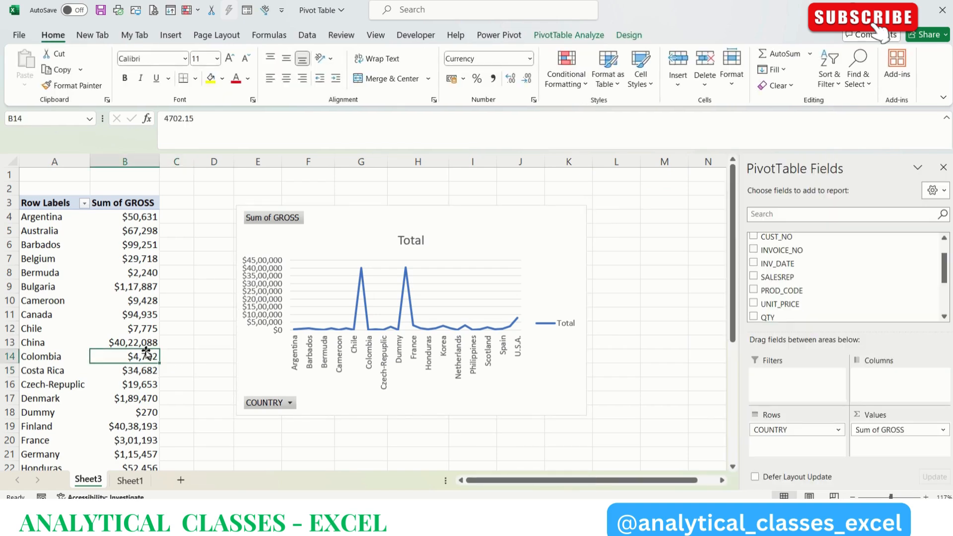
click(121, 291)
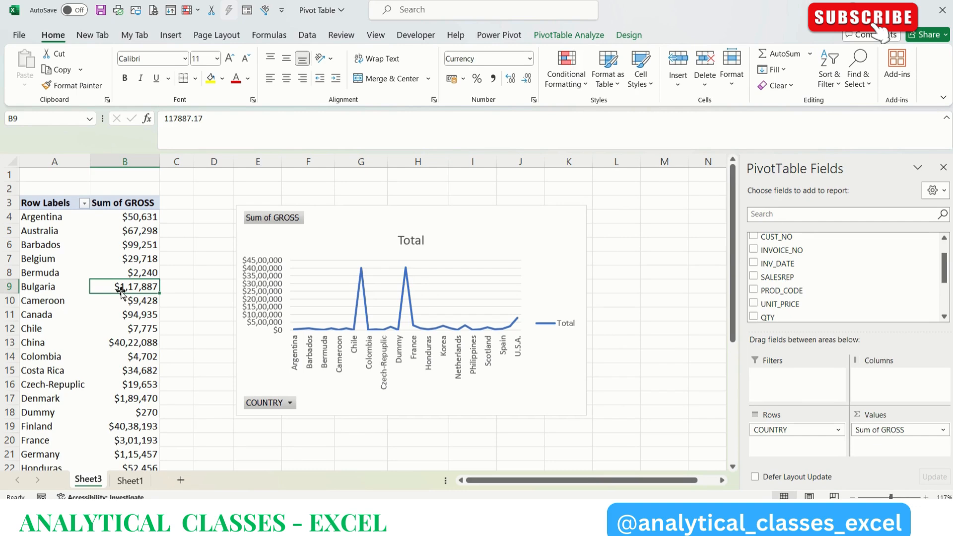
right_click(143, 272)
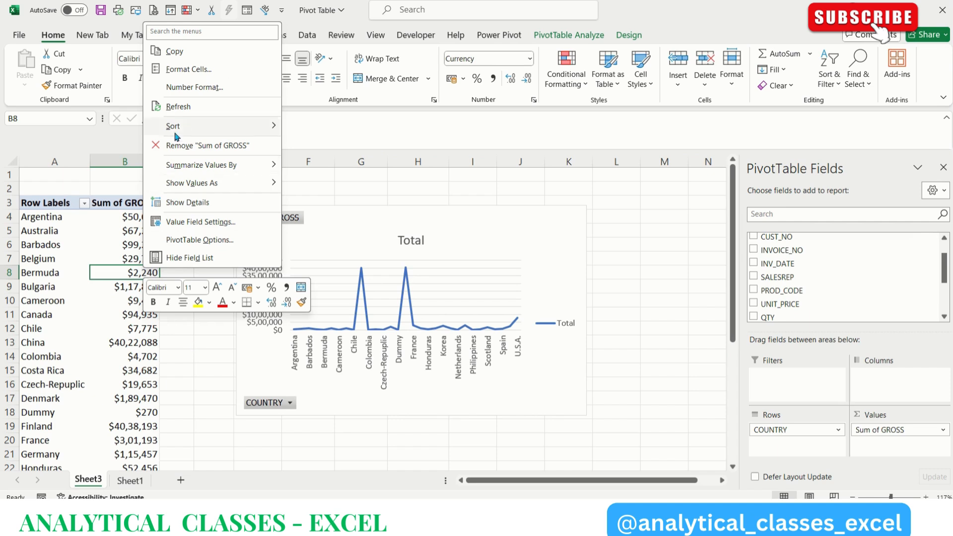
click(186, 114)
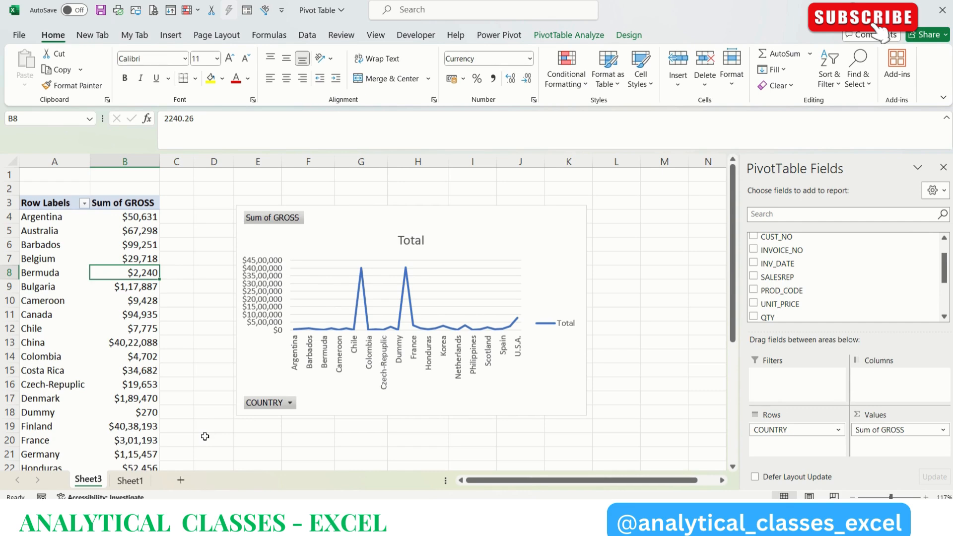
key(alt)
key(alt)
right_click(134, 369)
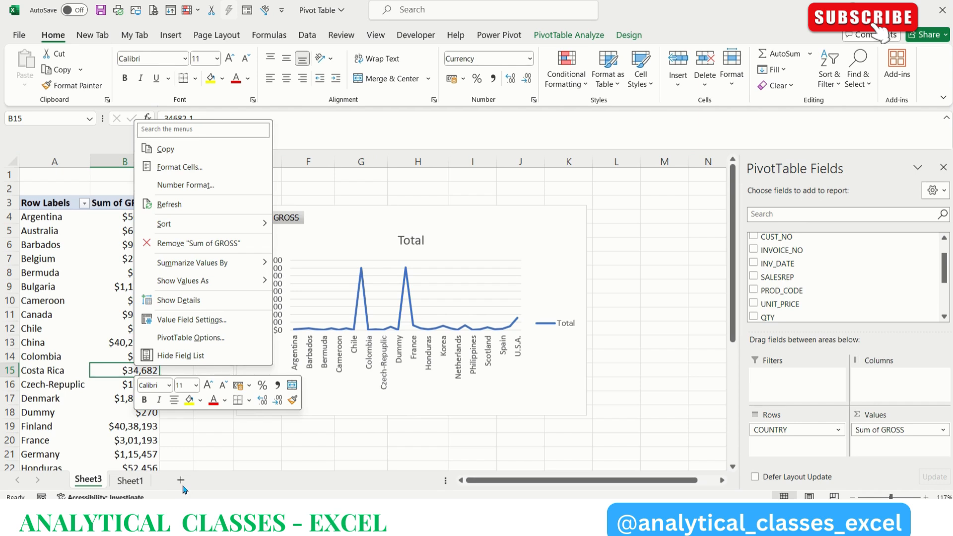
key(Escape)
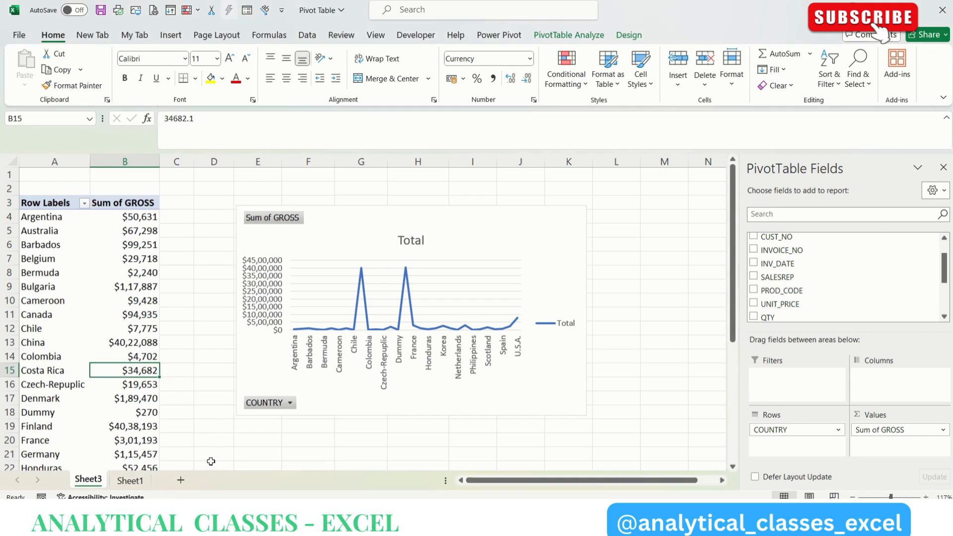